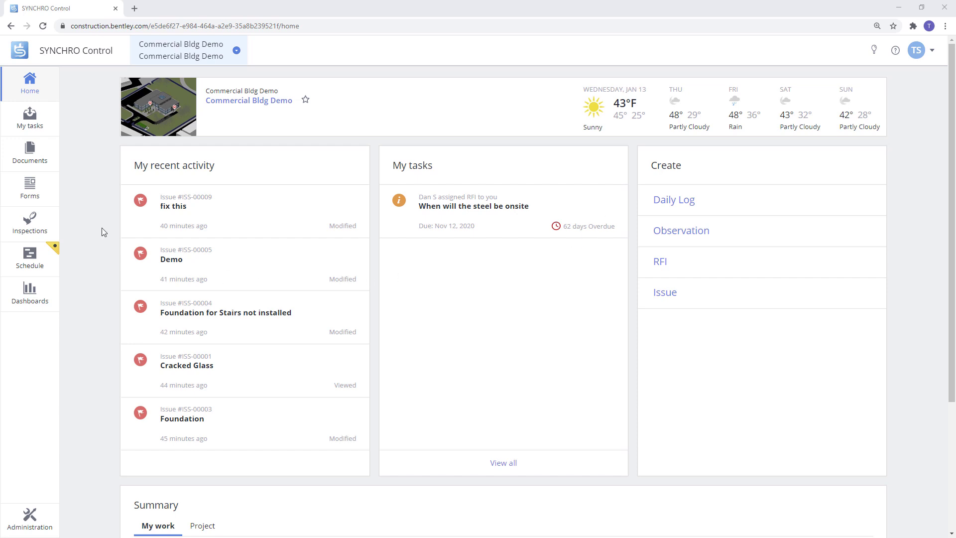
Step: Open the Forms flyout listing Daily Log, Observation, RFI and Issue
{"action": "left_click", "coordinate": [38, 195]}
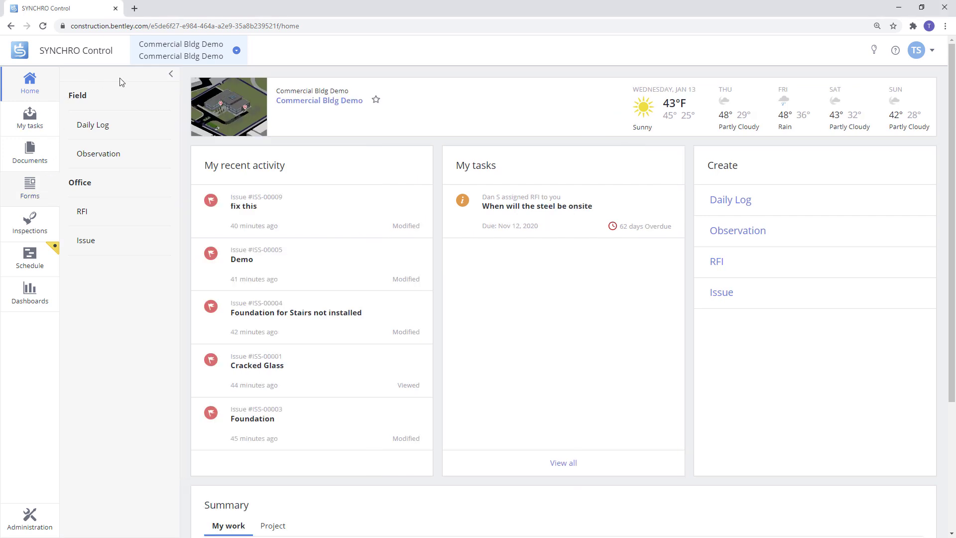
Step: Open the Issue register with issues ISS-00001 to ISS-00009
{"action": "left_click", "coordinate": [86, 241]}
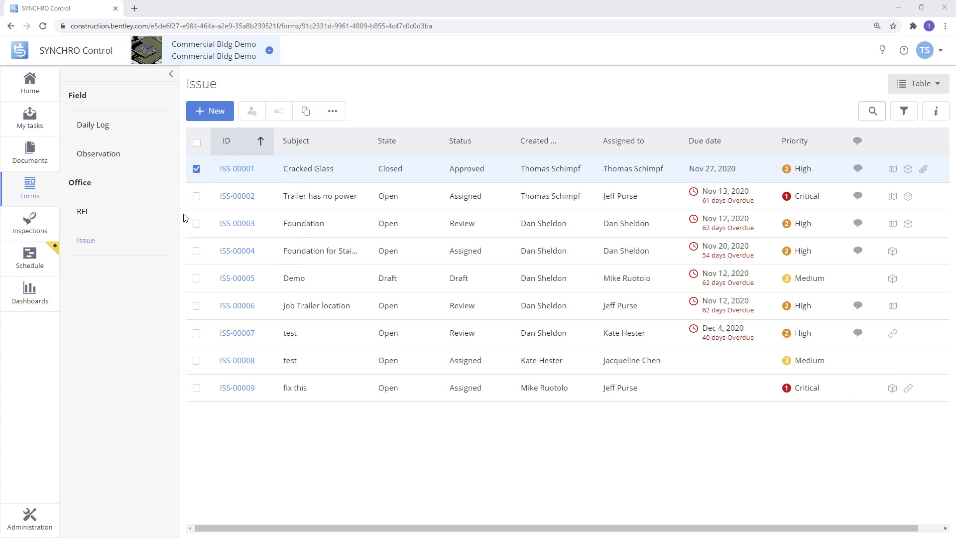
Step: Start a new Broken Window issue with type Materials and priority 2 - High
{"action": "left_click", "coordinate": [208, 111]}
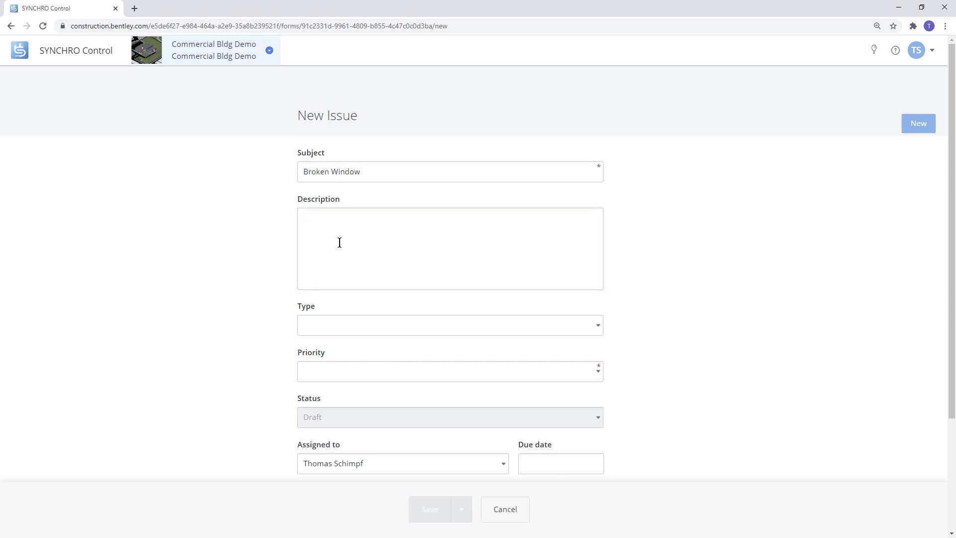
{"action": "left_click", "coordinate": [332, 325]}
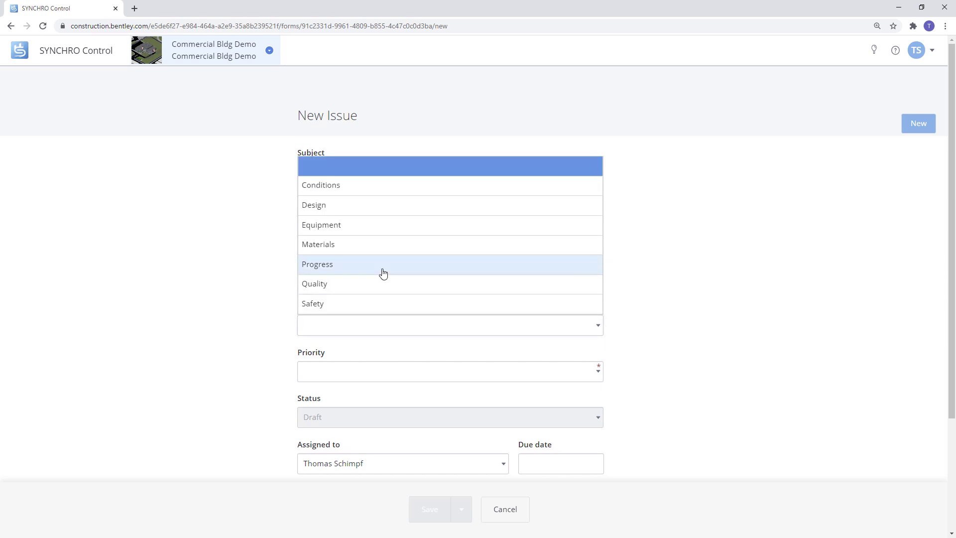
{"action": "left_click", "coordinate": [351, 252]}
{"action": "left_click", "coordinate": [368, 372]}
{"action": "left_click", "coordinate": [343, 433]}
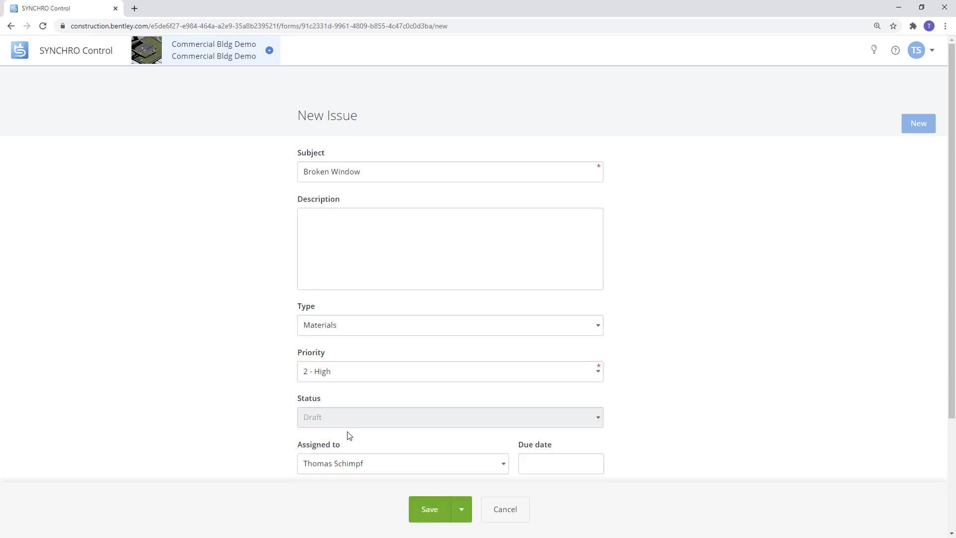
Step: Assign the issue to a team member and set its due date to Jan 27, 2021
{"action": "scroll", "coordinate": [363, 411], "scroll_direction": "down", "scroll_amount": 2}
{"action": "scroll", "coordinate": [369, 409], "scroll_direction": "down", "scroll_amount": 2}
{"action": "left_click", "coordinate": [503, 315]}
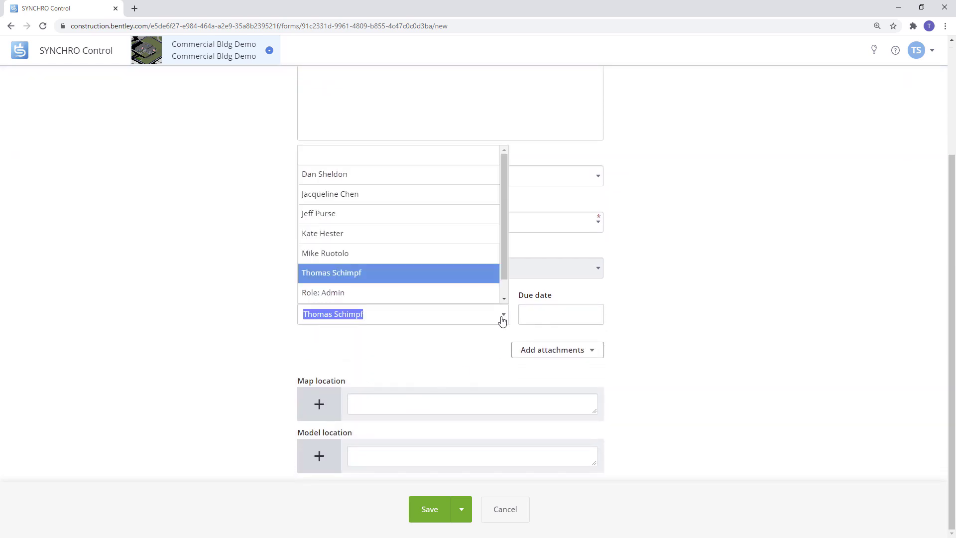
{"action": "left_click", "coordinate": [383, 213]}
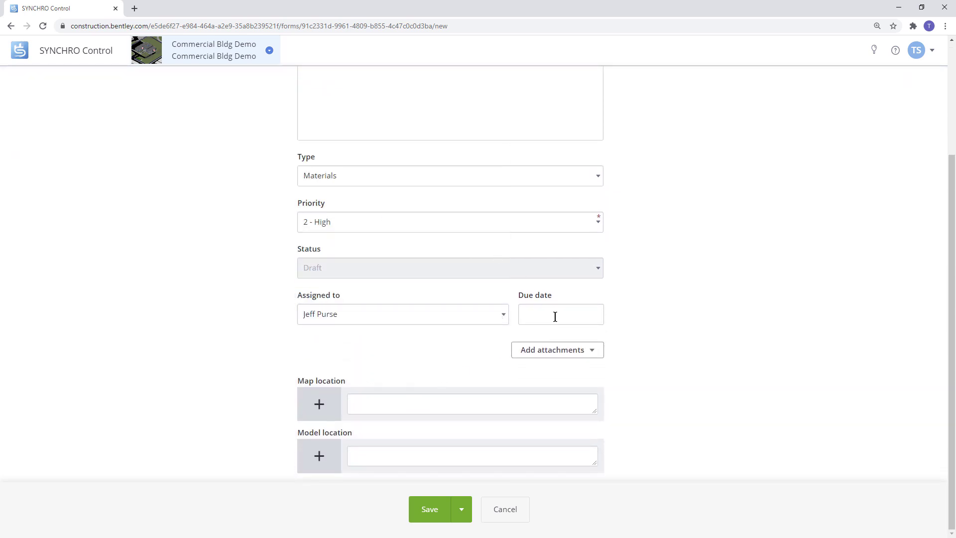
{"action": "left_click", "coordinate": [555, 314]}
{"action": "left_click", "coordinate": [583, 269]}
{"action": "left_click", "coordinate": [595, 352]}
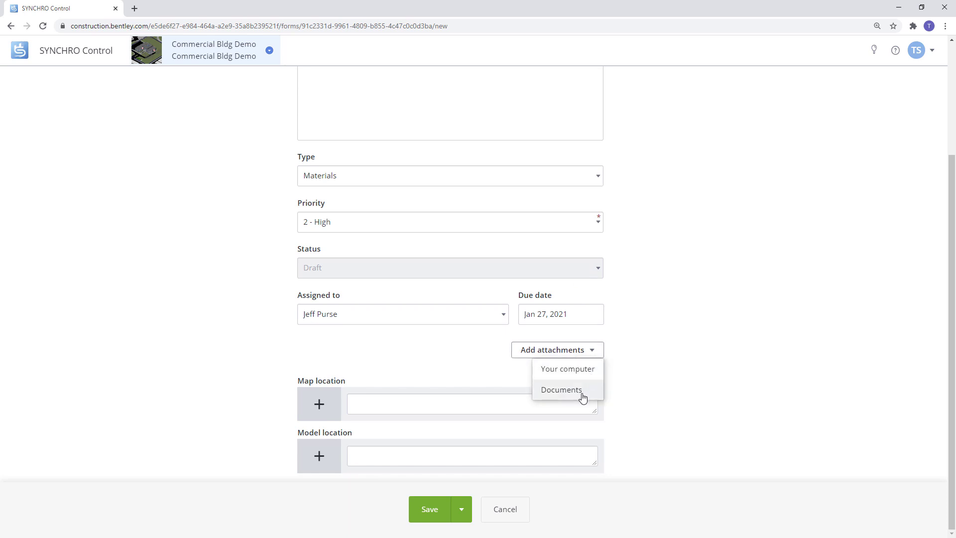
Step: Pin the issue on the site map at latitude 40.064252, longitude -75.683701
{"action": "left_click", "coordinate": [313, 408]}
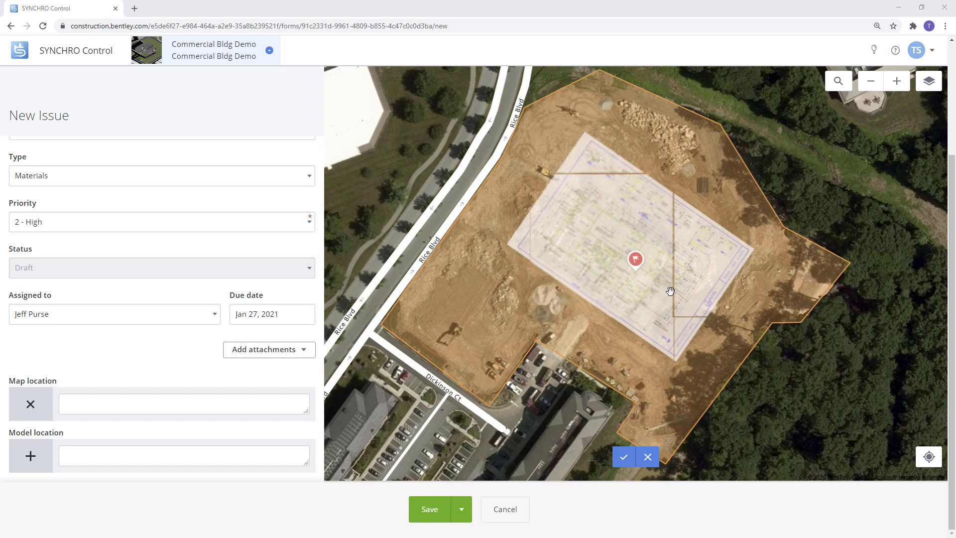
{"action": "scroll", "coordinate": [670, 287], "scroll_direction": "up", "scroll_amount": 2}
{"action": "scroll", "coordinate": [672, 278], "scroll_direction": "up", "scroll_amount": 1}
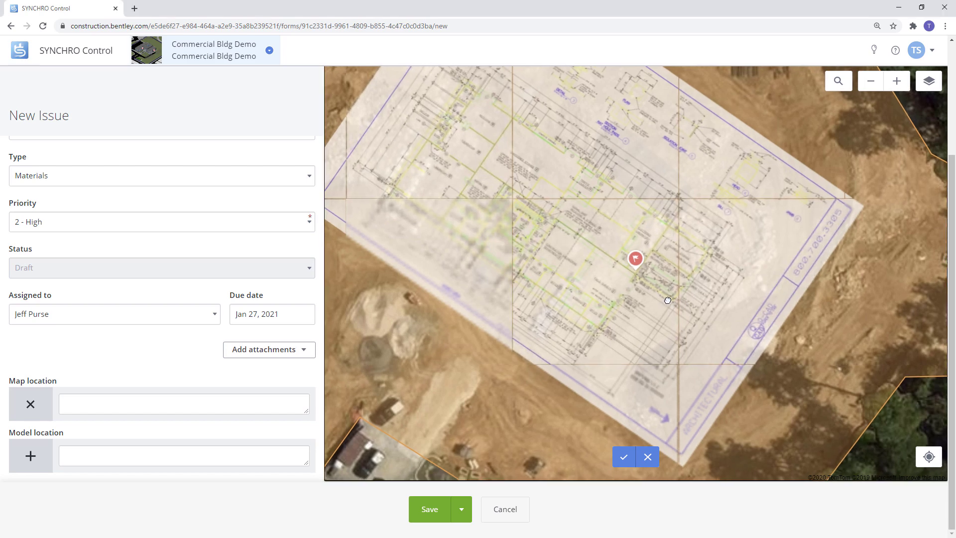
{"action": "left_click_drag", "start_coordinate": [667, 300], "coordinate": [763, 439]}
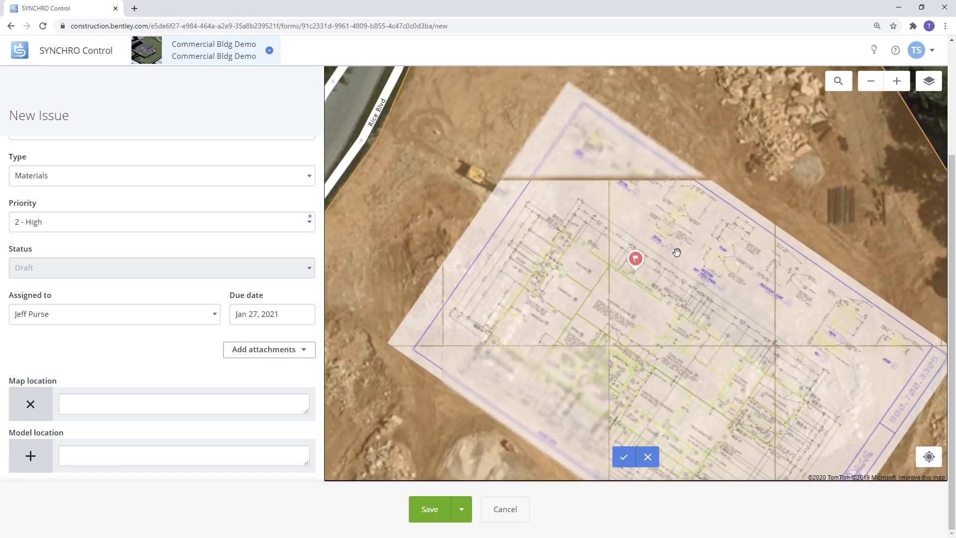
{"action": "scroll", "coordinate": [676, 253], "scroll_direction": "up", "scroll_amount": 3}
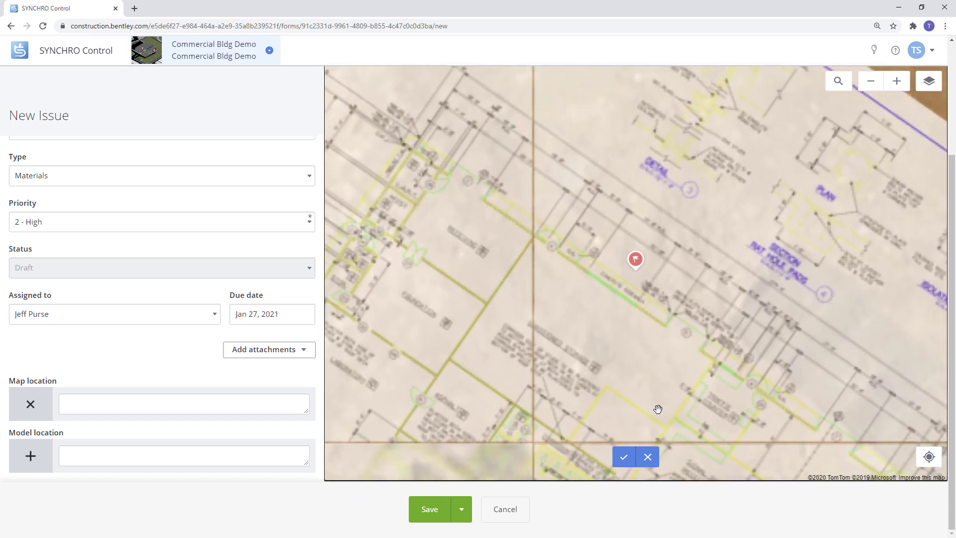
{"action": "left_click", "coordinate": [624, 457]}
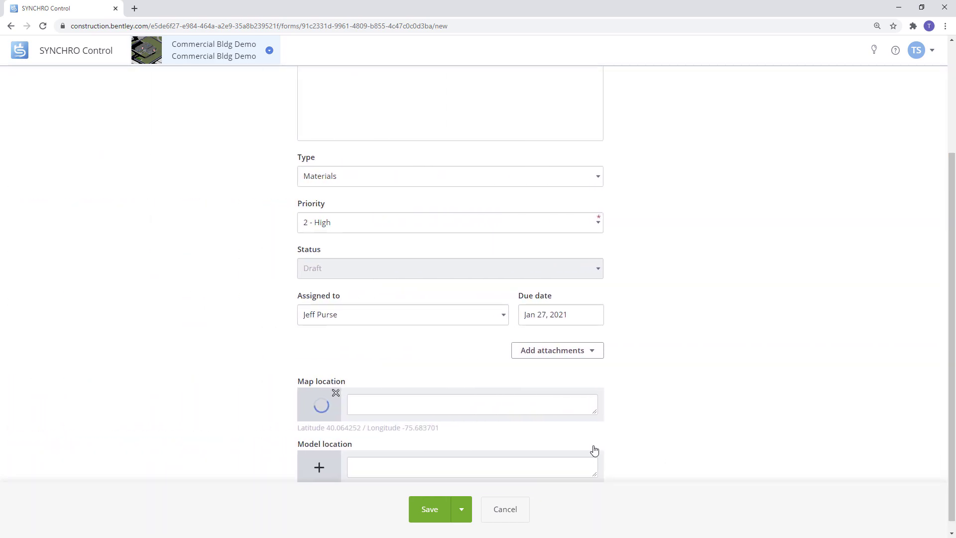
Step: Place the issue marker on the building wall in the 3D model, at an earlier schedule date
{"action": "left_click", "coordinate": [317, 455]}
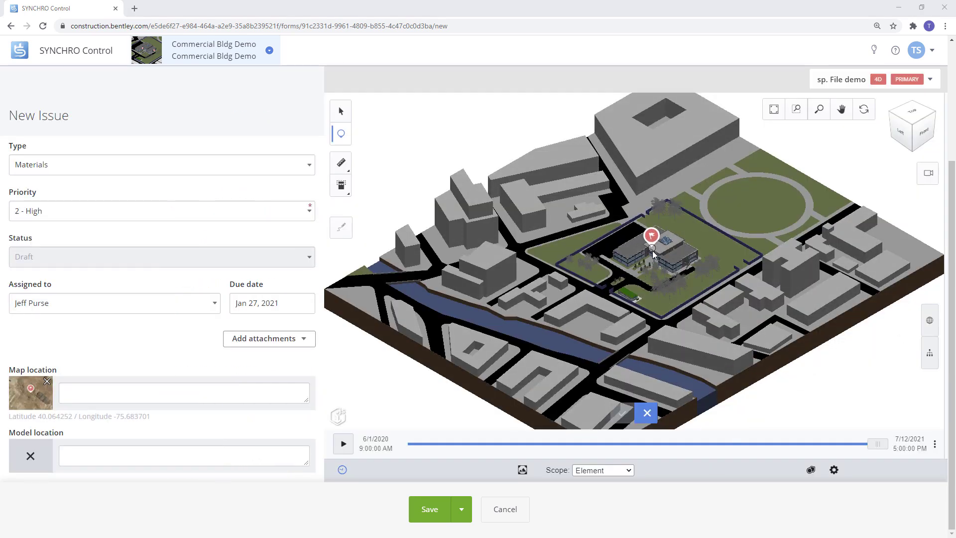
{"action": "scroll", "coordinate": [652, 250], "scroll_direction": "up", "scroll_amount": 5}
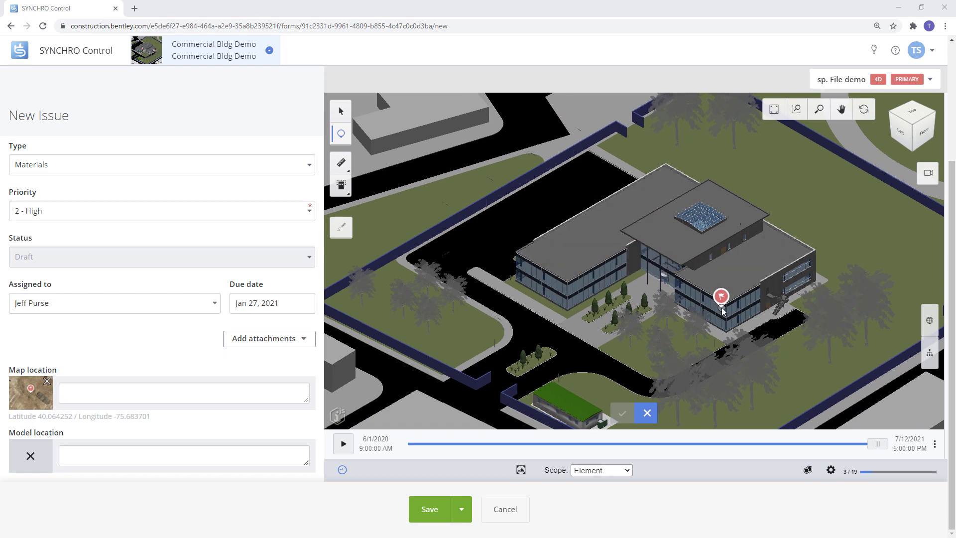
{"action": "left_click_drag", "start_coordinate": [874, 444], "coordinate": [587, 439]}
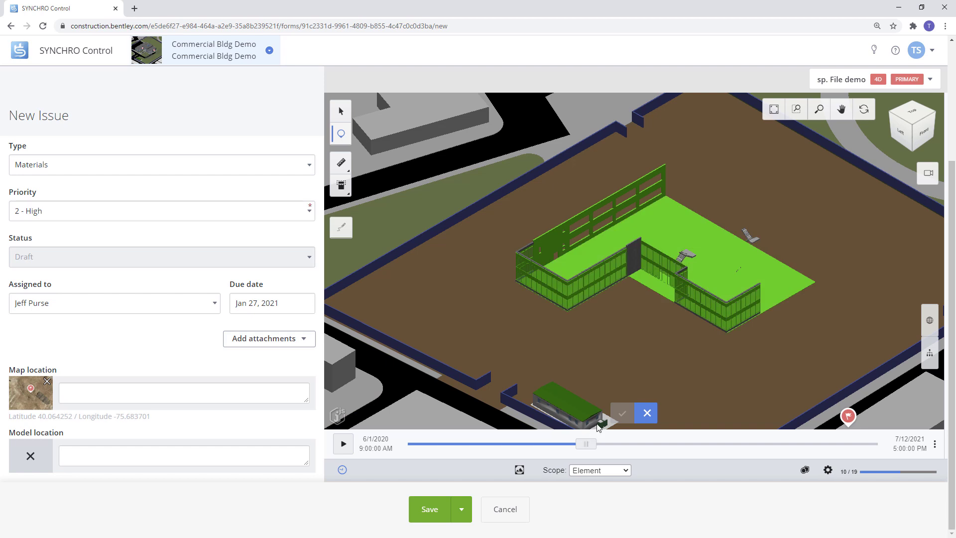
{"action": "left_click", "coordinate": [709, 301]}
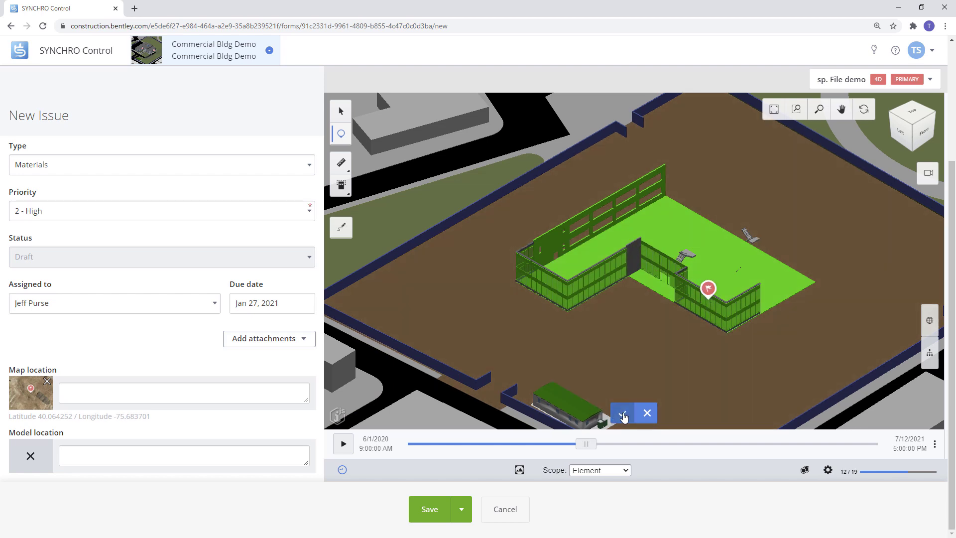
{"action": "left_click", "coordinate": [623, 415]}
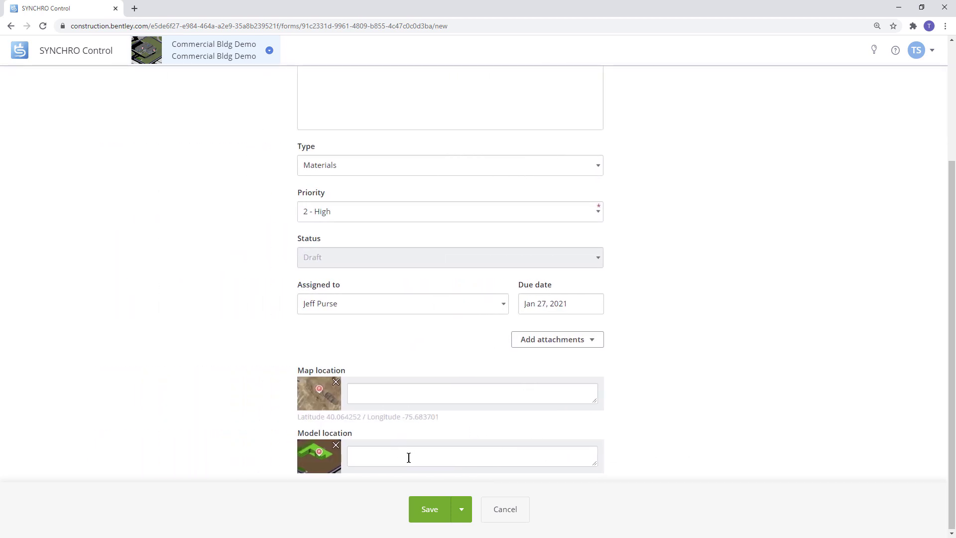
Step: Save and exit the issue so it appears as ISS-00010 Broken Window
{"action": "left_click", "coordinate": [460, 513]}
{"action": "left_click", "coordinate": [438, 484]}
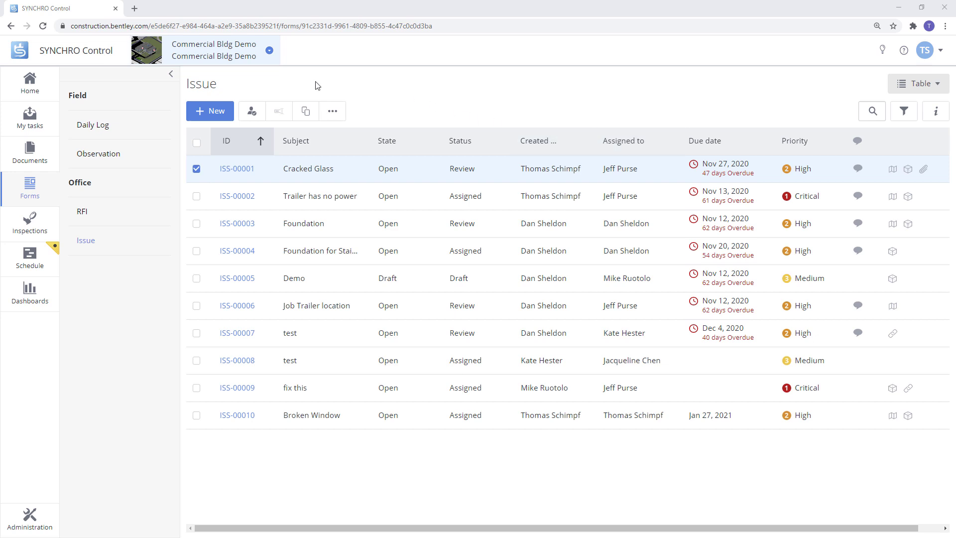
{"action": "left_click", "coordinate": [931, 84]}
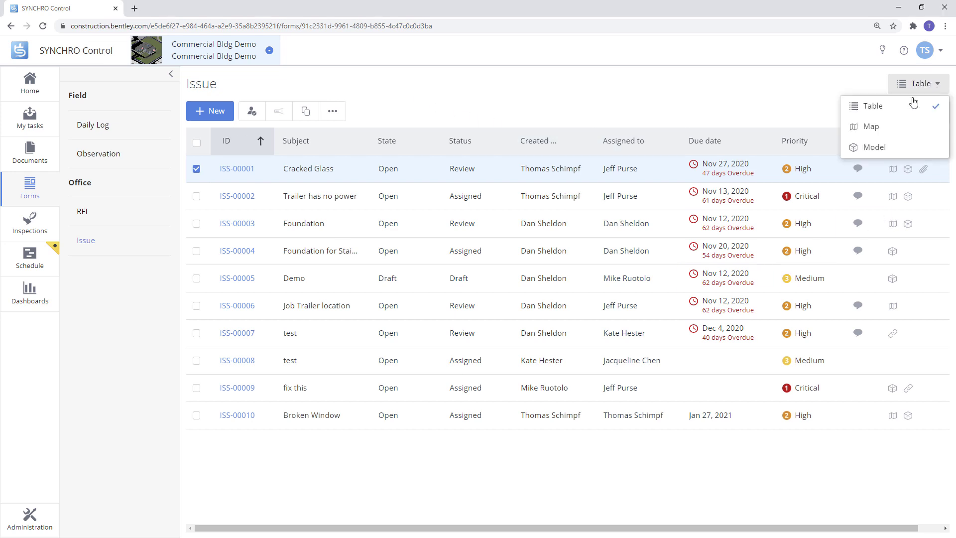
Step: Switch the Issue register to map view and zoom into the building site's issue flags
{"action": "left_click", "coordinate": [890, 126]}
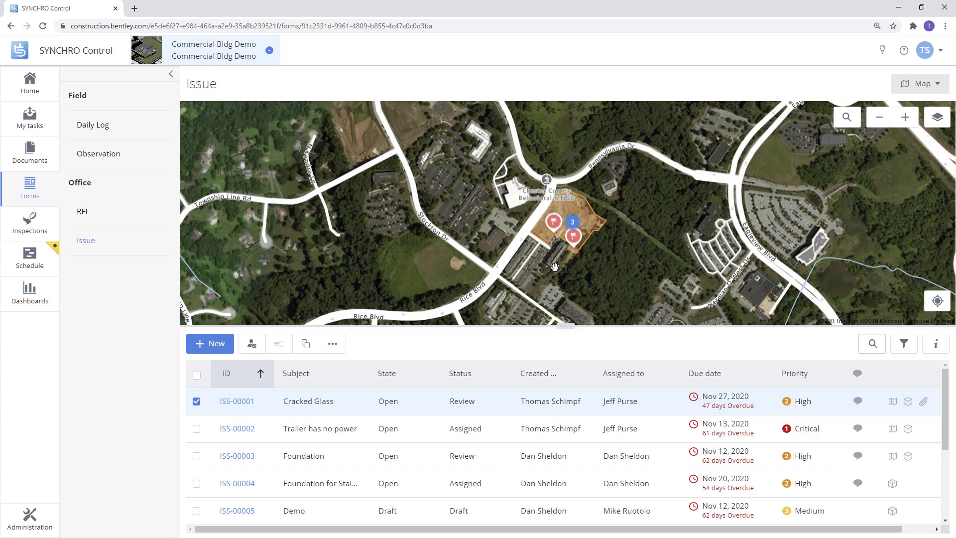
{"action": "mouse_move", "coordinate": [574, 238]}
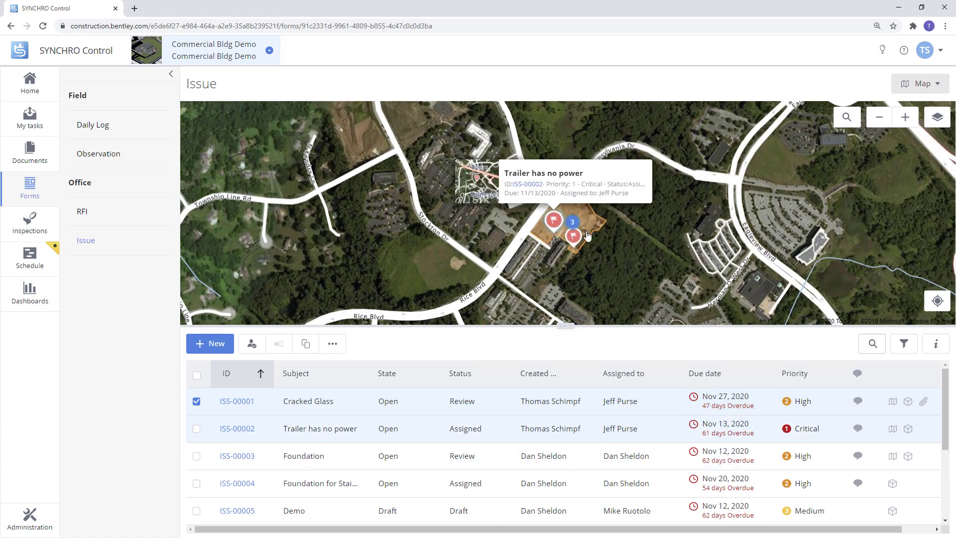
{"action": "scroll", "coordinate": [604, 238], "scroll_direction": "up", "scroll_amount": 1}
{"action": "scroll", "coordinate": [604, 238], "scroll_direction": "up", "scroll_amount": 2}
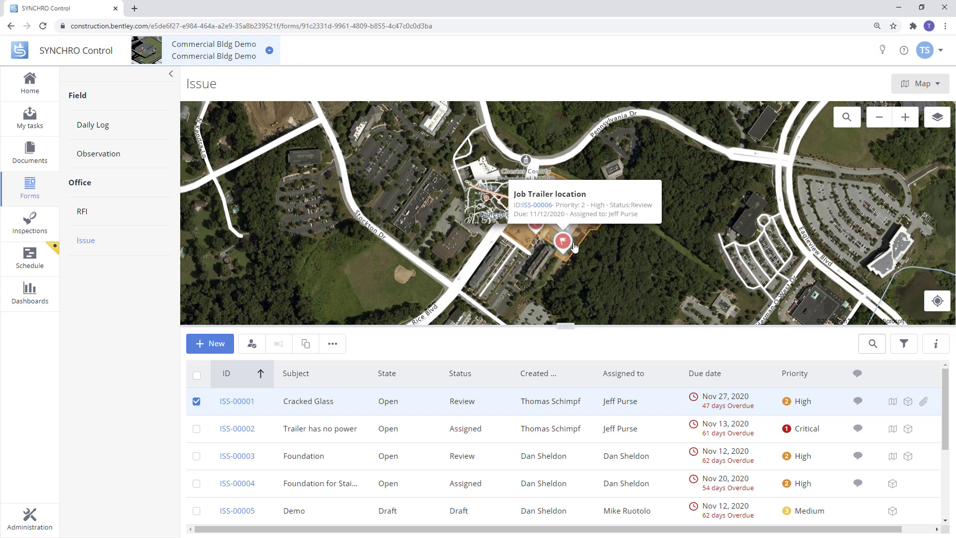
{"action": "mouse_move", "coordinate": [562, 220]}
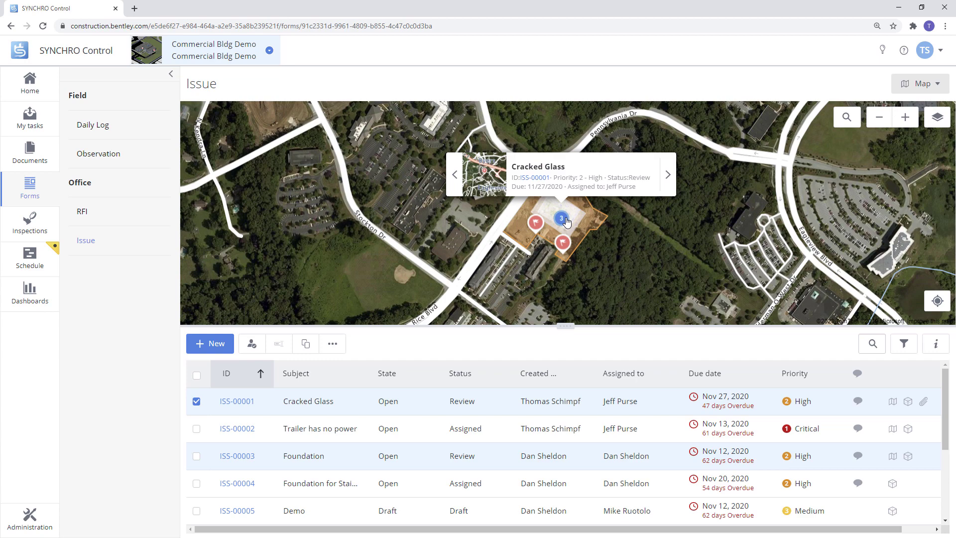
{"action": "scroll", "coordinate": [566, 221], "scroll_direction": "up", "scroll_amount": 2}
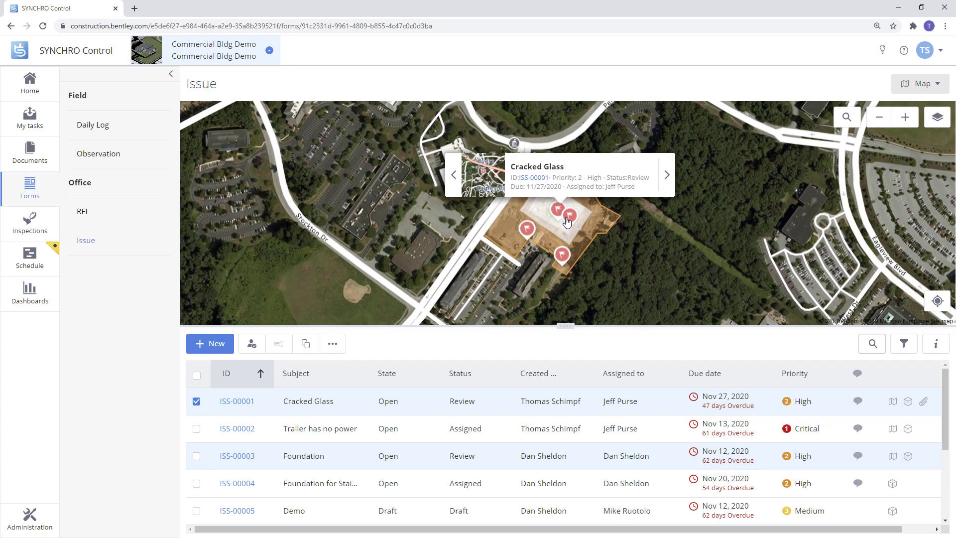
{"action": "scroll", "coordinate": [573, 230], "scroll_direction": "up", "scroll_amount": 2}
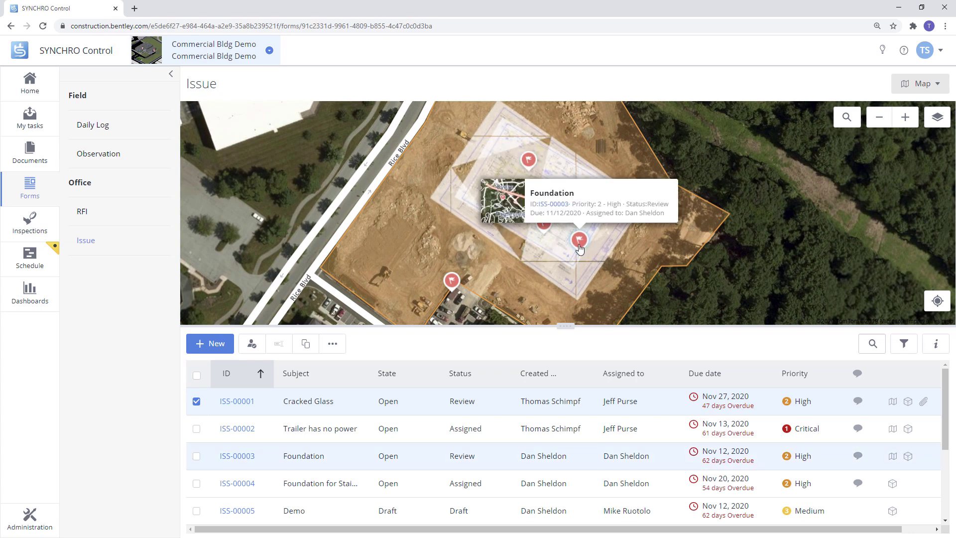
{"action": "left_click", "coordinate": [553, 205]}
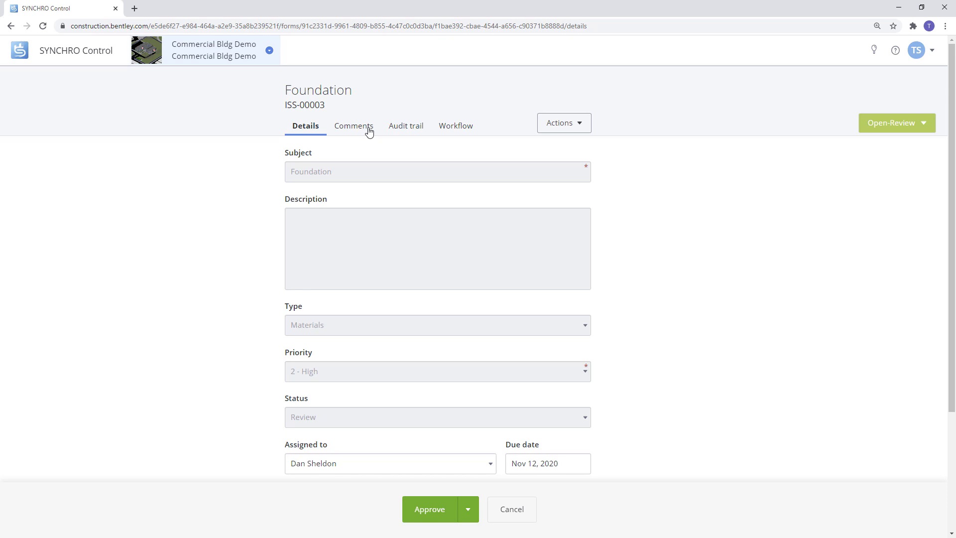
{"action": "left_click", "coordinate": [369, 131]}
{"action": "left_click", "coordinate": [404, 127]}
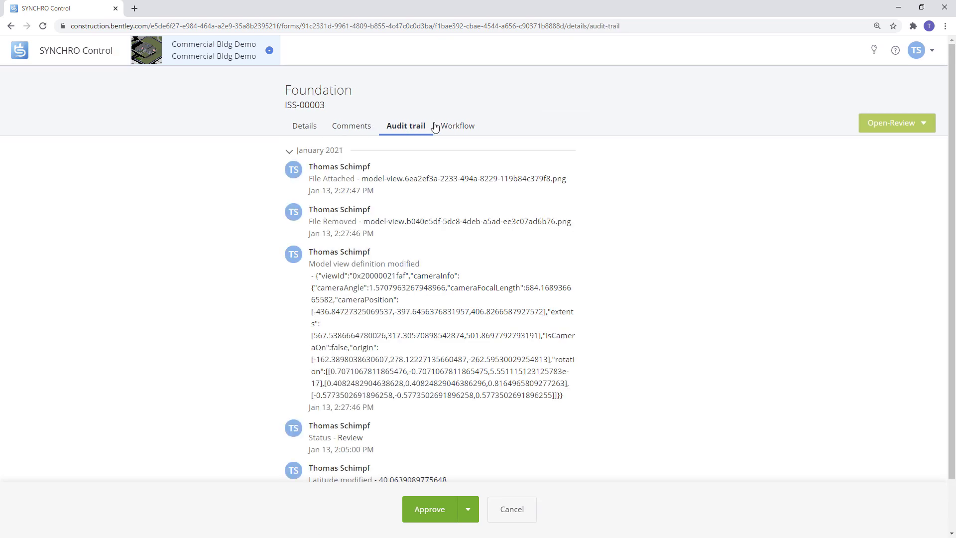
{"action": "left_click", "coordinate": [457, 127]}
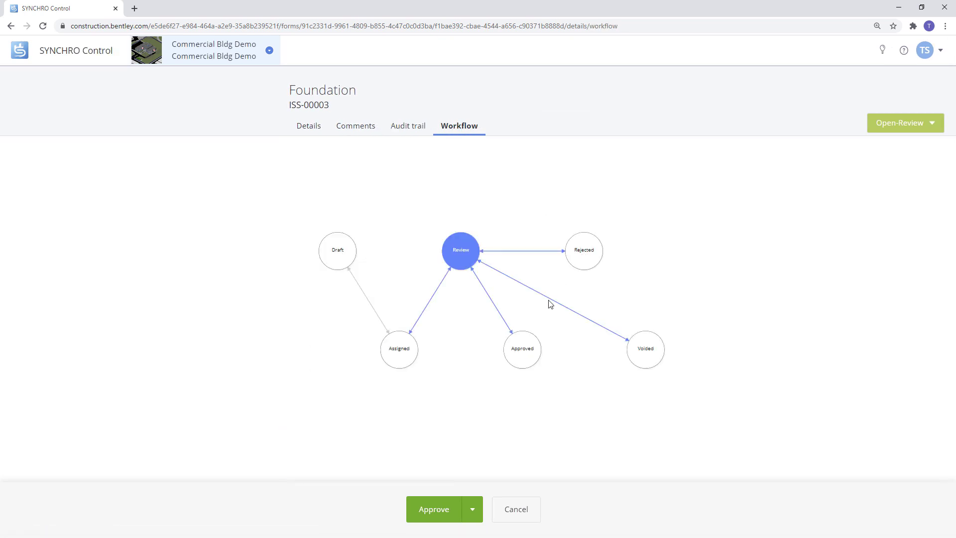
{"action": "left_click", "coordinate": [512, 515]}
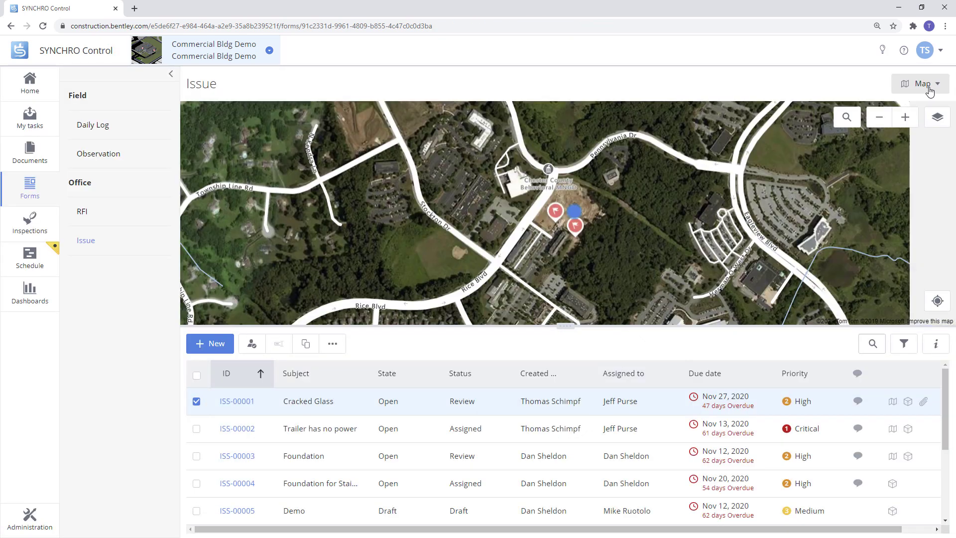
Step: Show issues on the 3D model, advance its timeline to early July 2021, and check the Demo issue card
{"action": "left_click", "coordinate": [921, 83]}
{"action": "left_click", "coordinate": [876, 147]}
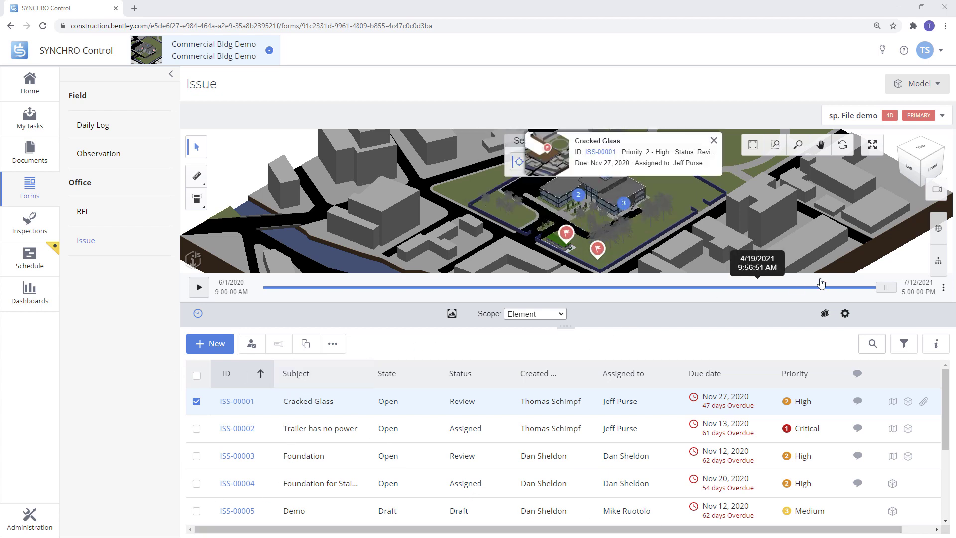
{"action": "left_click_drag", "start_coordinate": [886, 288], "coordinate": [772, 311]}
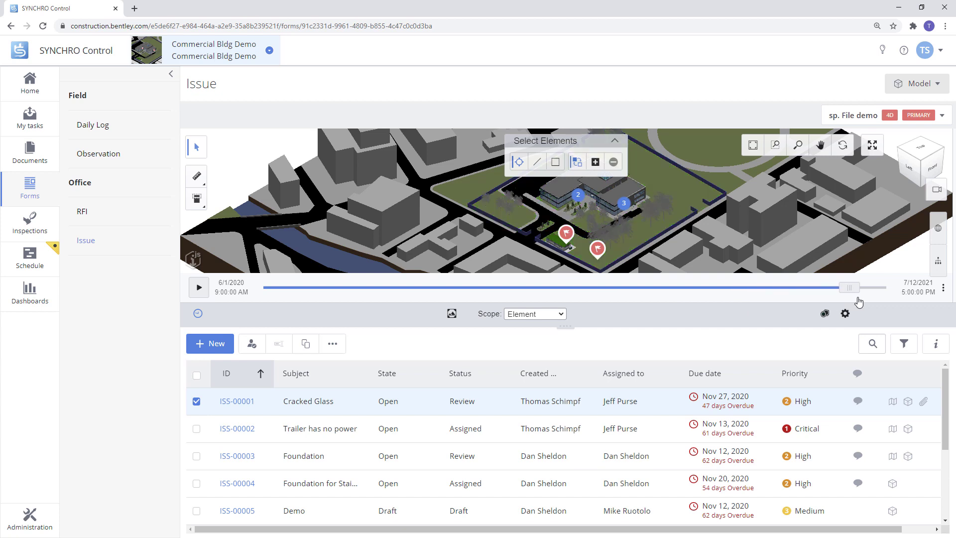
{"action": "left_click_drag", "start_coordinate": [857, 301], "coordinate": [878, 294]}
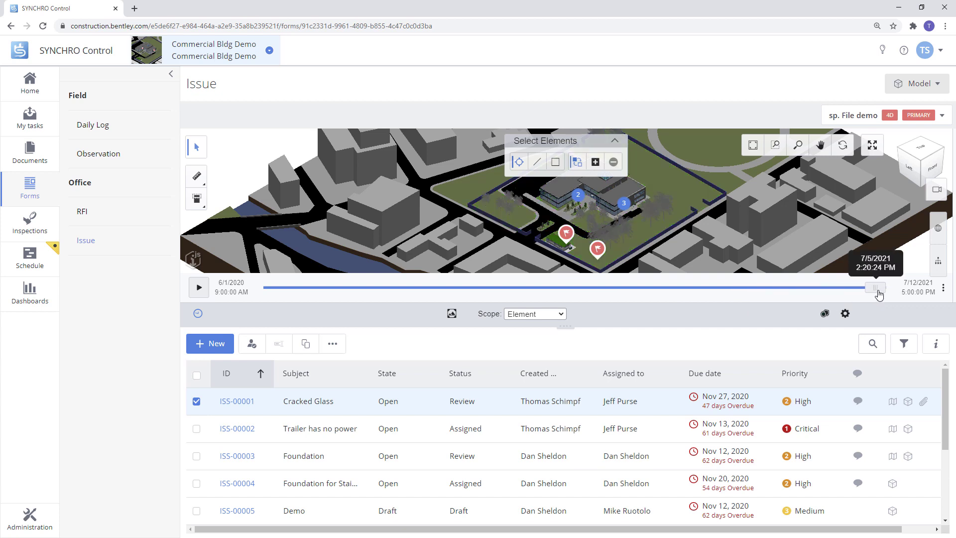
{"action": "left_click", "coordinate": [598, 247]}
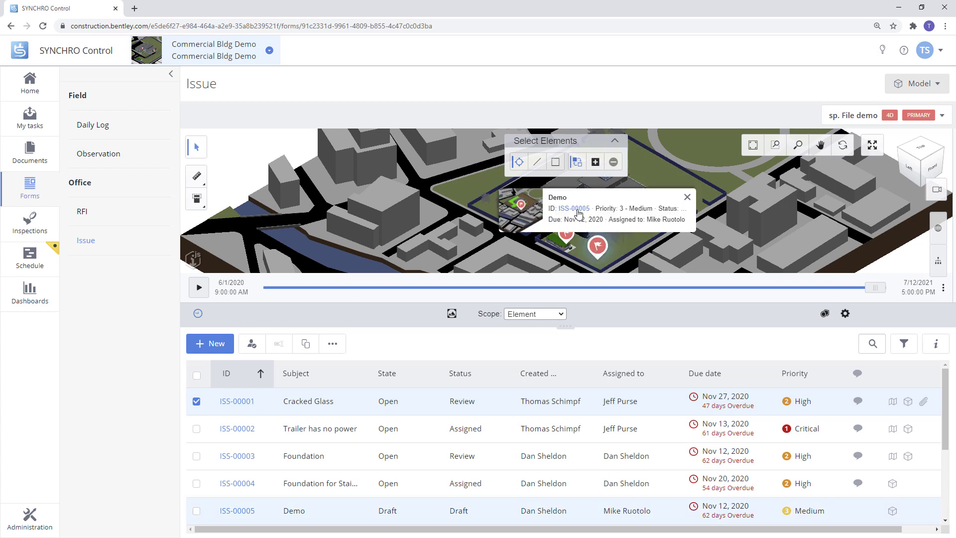
{"action": "left_click", "coordinate": [570, 265]}
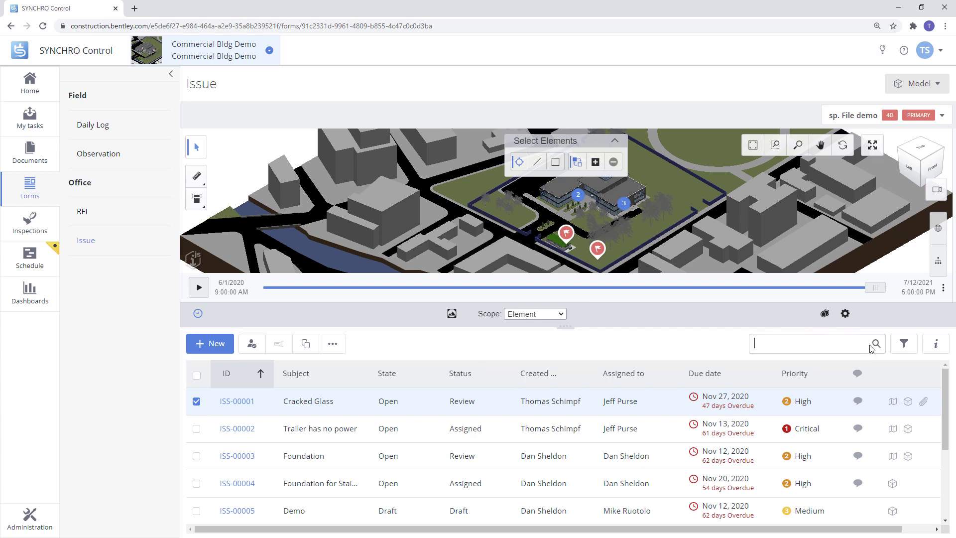
Step: Review the Cracked Glass issue's comments and details, then close its side panel
{"action": "left_click", "coordinate": [906, 346]}
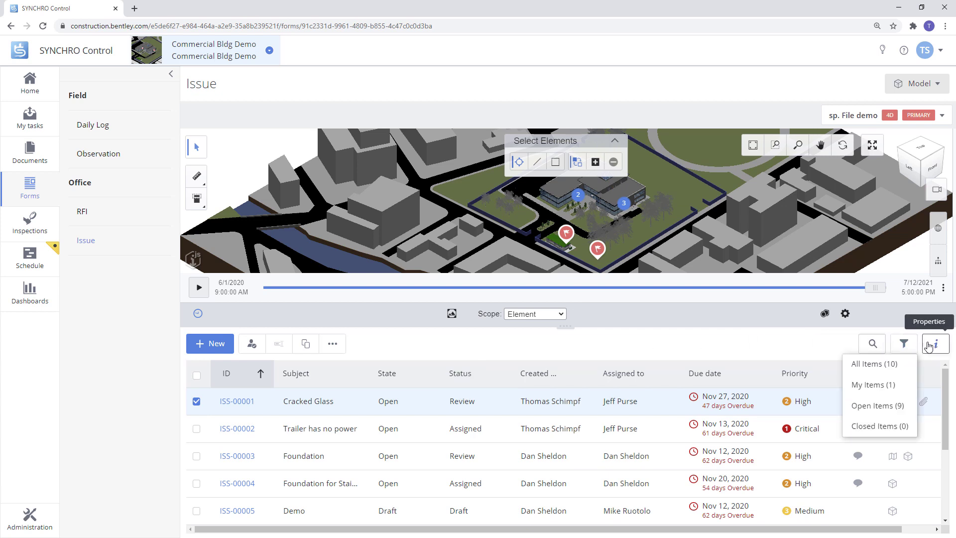
{"action": "left_click", "coordinate": [773, 349]}
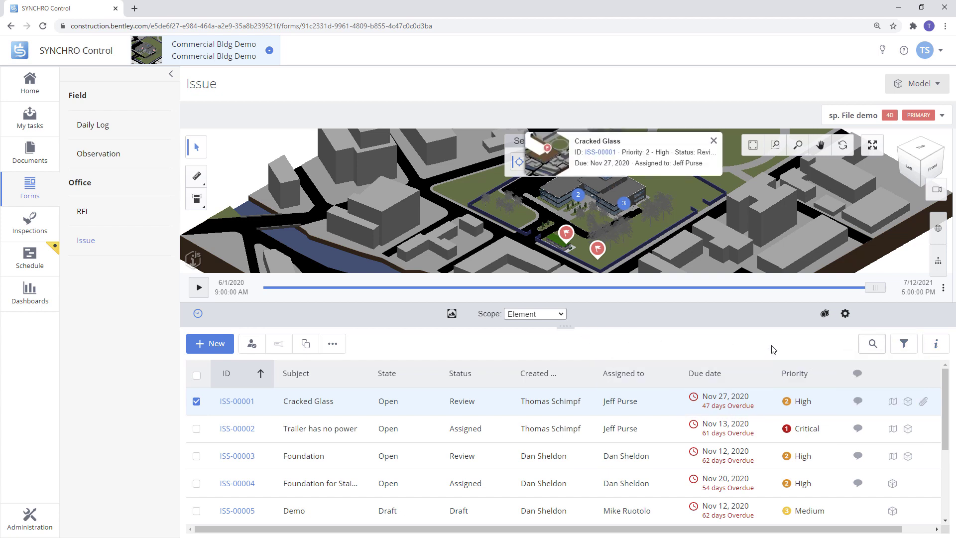
{"action": "left_click", "coordinate": [857, 406]}
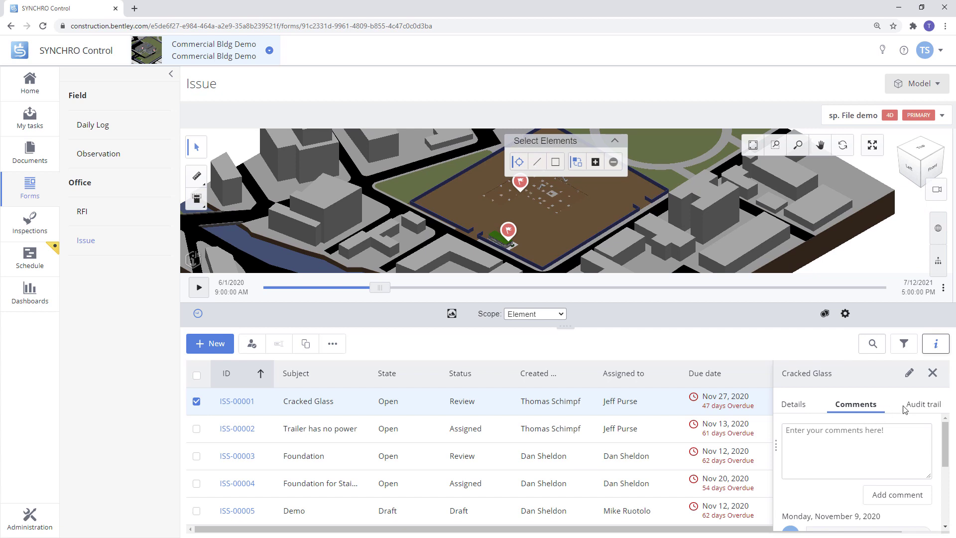
{"action": "left_click", "coordinate": [811, 406]}
{"action": "left_click", "coordinate": [856, 403]}
{"action": "left_click", "coordinate": [931, 373]}
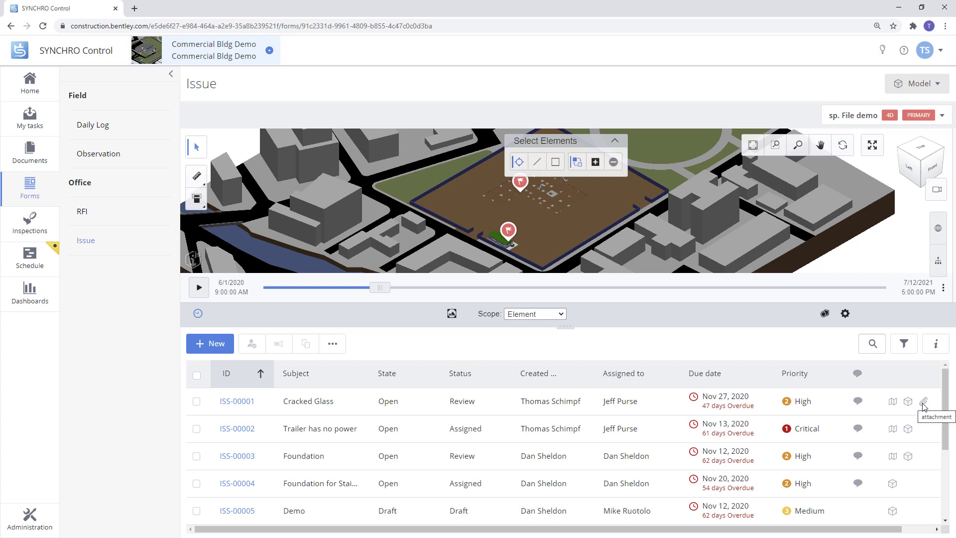
Step: Try adding a related item to issue ISS-00001, then cancel
{"action": "scroll", "coordinate": [924, 406], "scroll_direction": "right", "scroll_amount": 2}
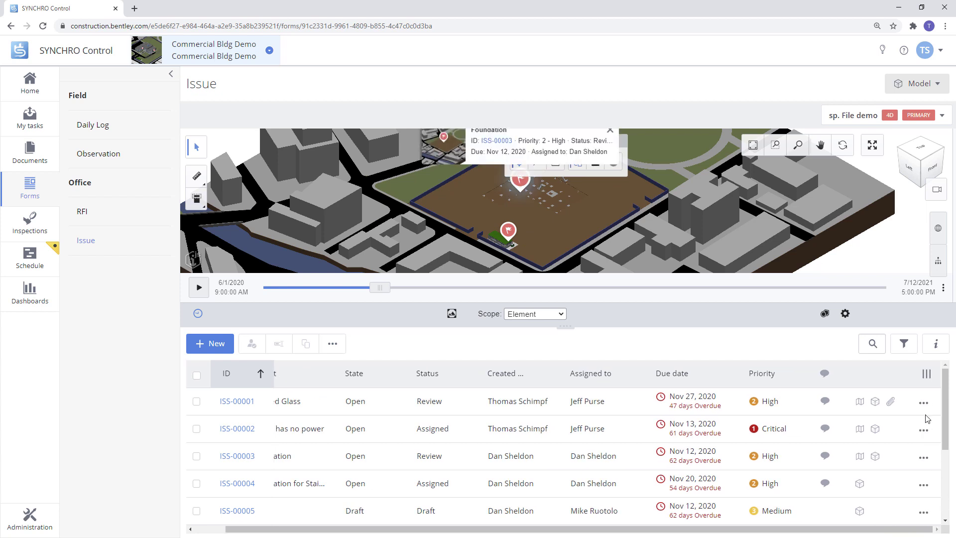
{"action": "left_click", "coordinate": [923, 404]}
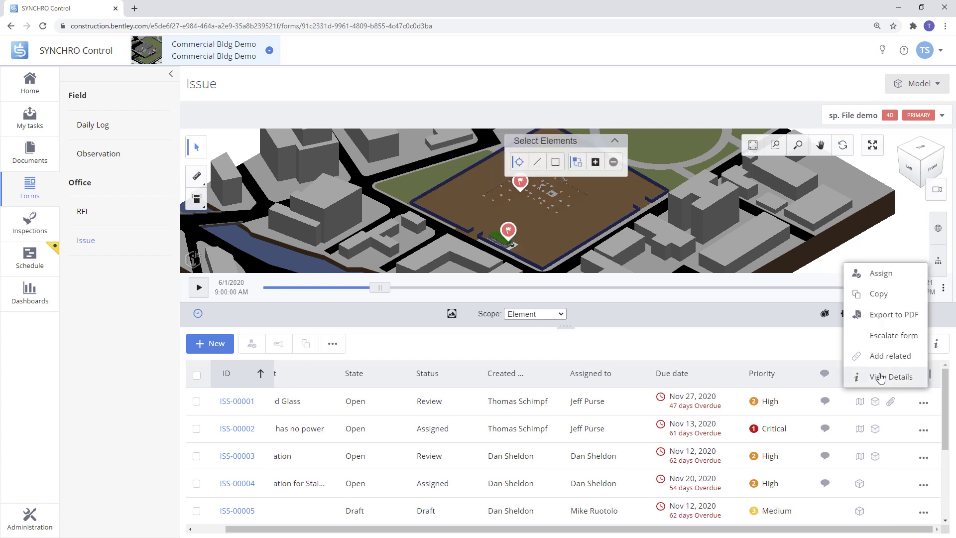
{"action": "left_click", "coordinate": [883, 357]}
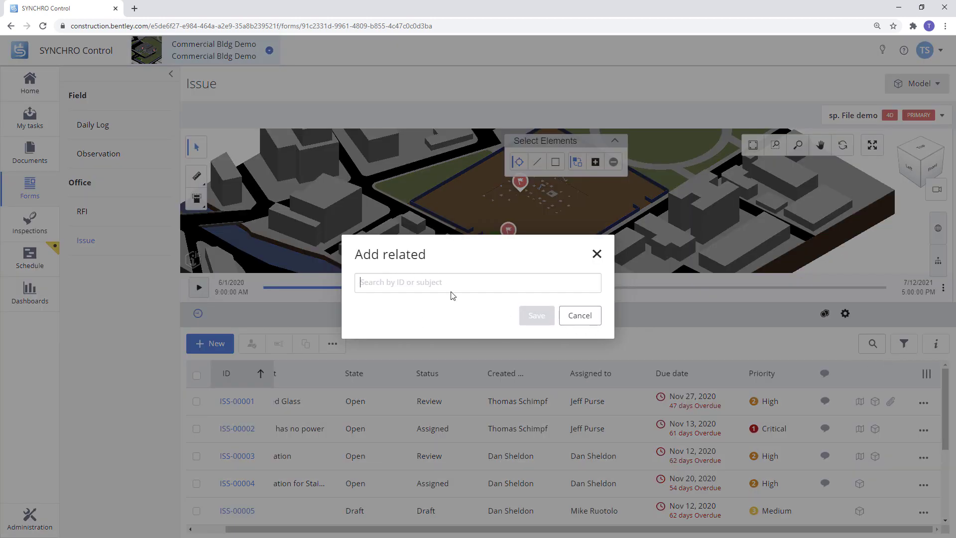
{"action": "left_click", "coordinate": [573, 315]}
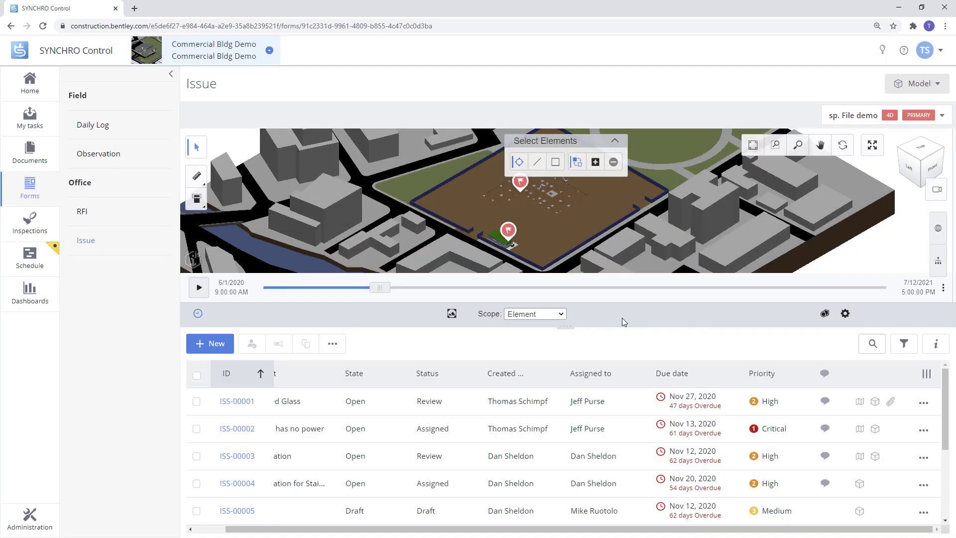
Step: Check which forms ISS-00001 can escalate to, then cancel the escalation
{"action": "left_click", "coordinate": [925, 402]}
{"action": "left_click", "coordinate": [908, 336]}
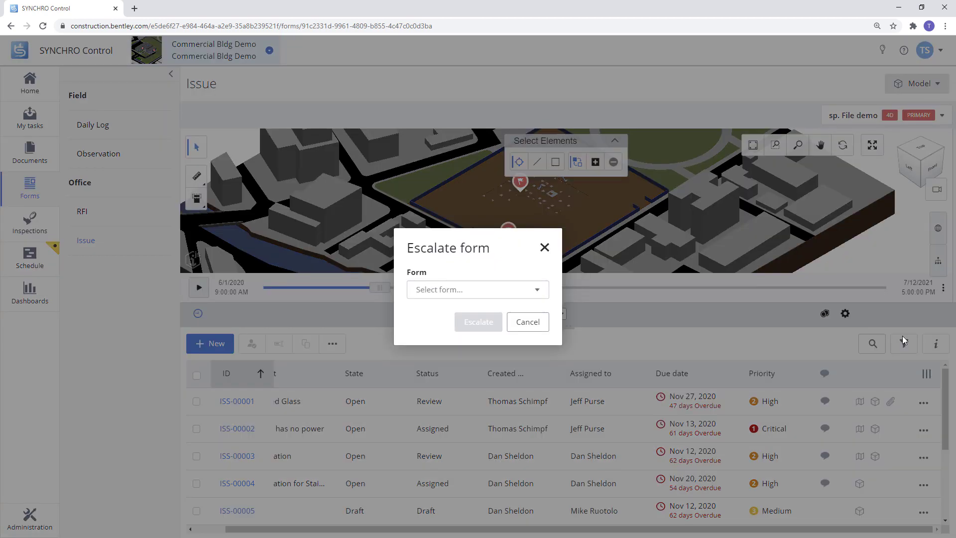
{"action": "left_click", "coordinate": [537, 290]}
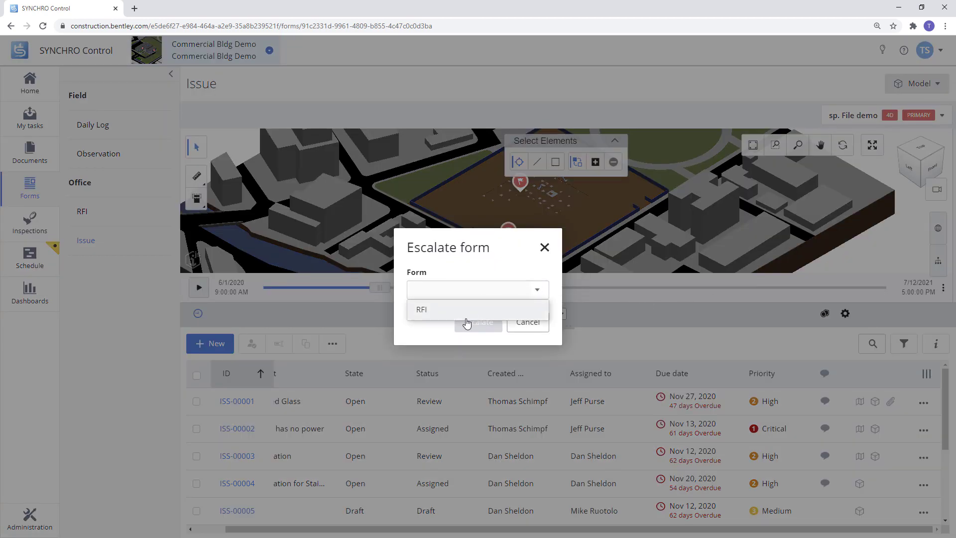
{"action": "left_click", "coordinate": [544, 333]}
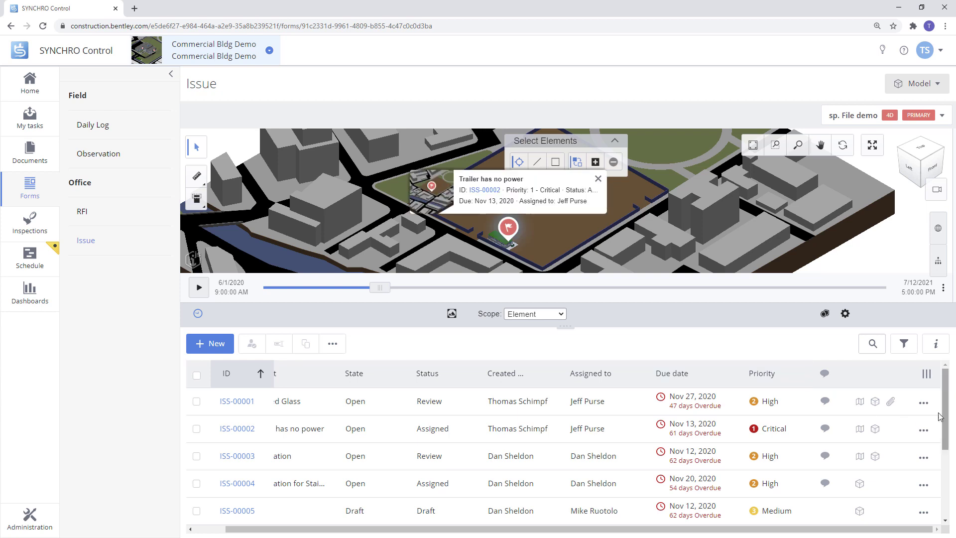
Step: Review ISS-00001's possible assignees without reassigning, then bring up the list's More actions
{"action": "left_click", "coordinate": [924, 403]}
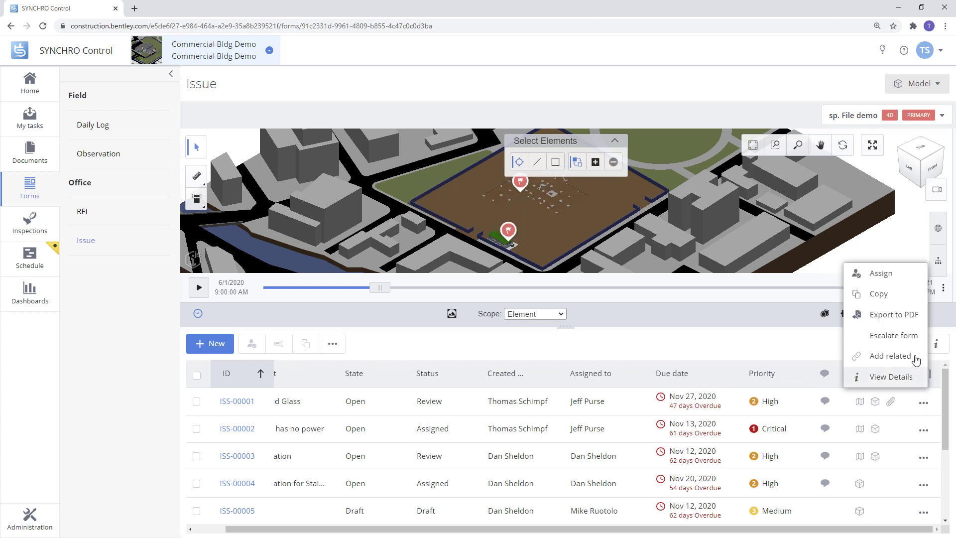
{"action": "left_click", "coordinate": [892, 278]}
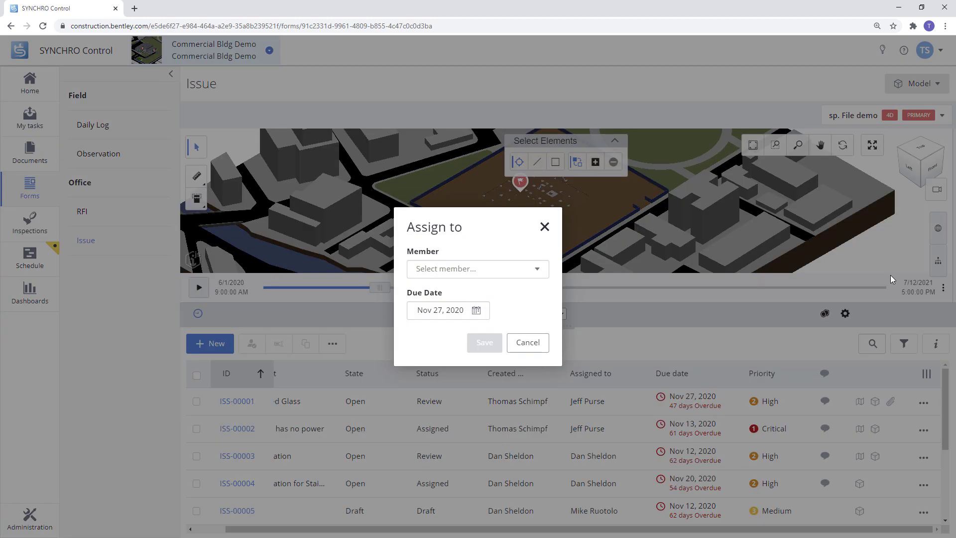
{"action": "left_click", "coordinate": [538, 270]}
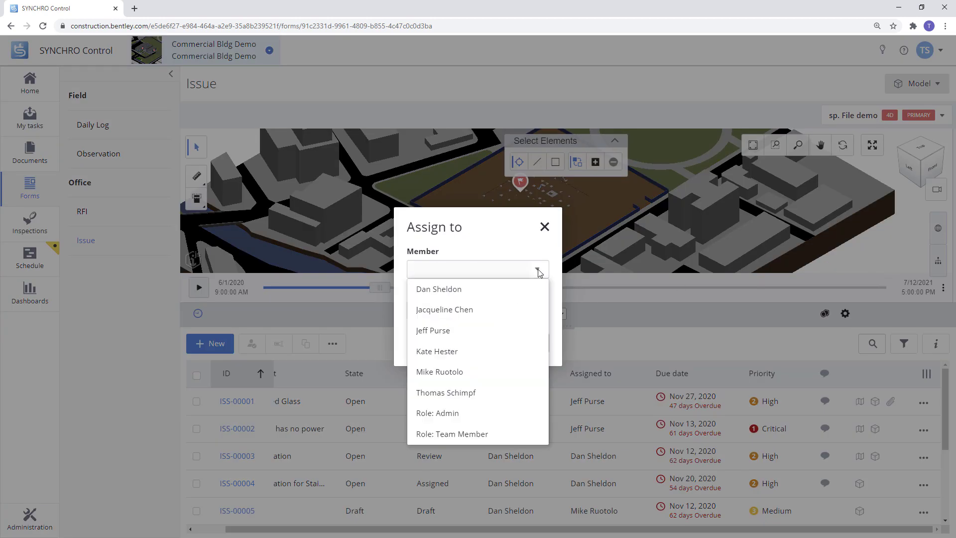
{"action": "left_click", "coordinate": [546, 230]}
{"action": "left_click", "coordinate": [545, 230]}
{"action": "left_click", "coordinate": [340, 347]}
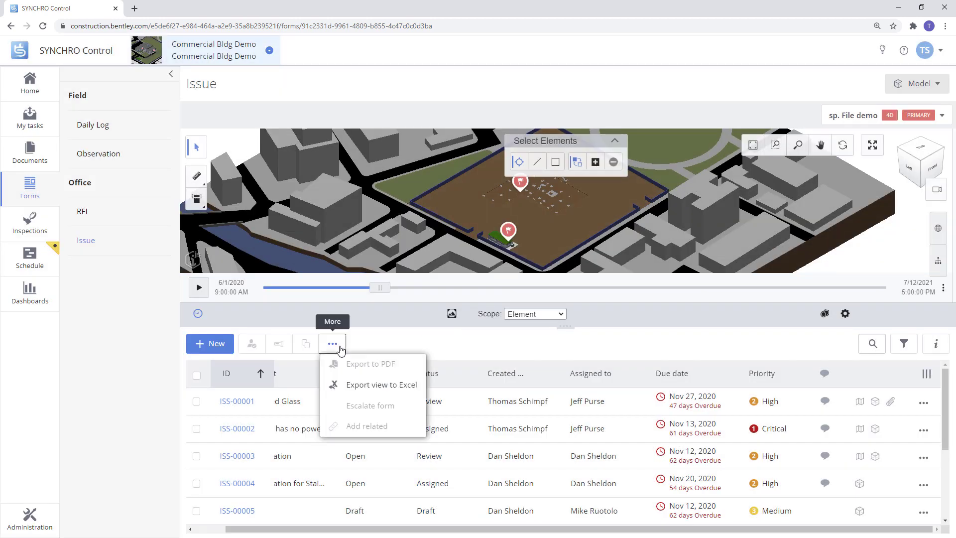